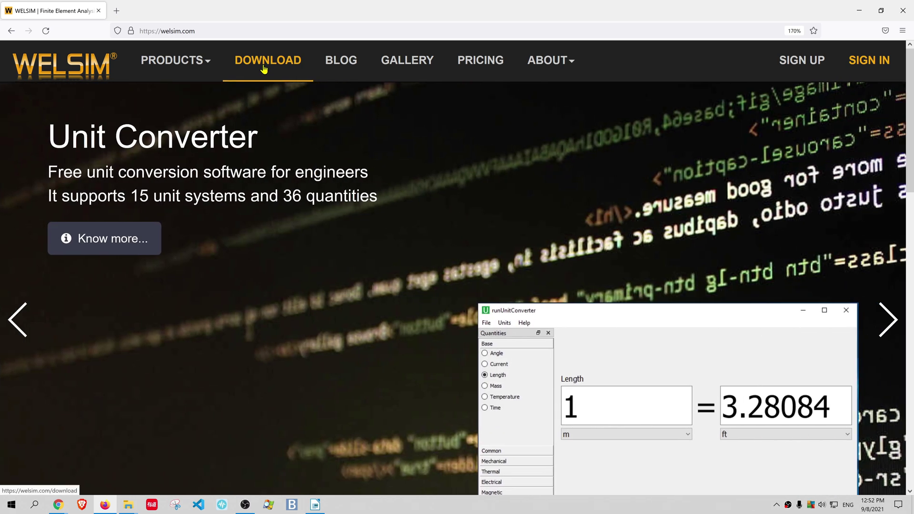
- Review the BeamSection entry on the WELSIM download page, then switch to the BeamSection application
click(263, 69)
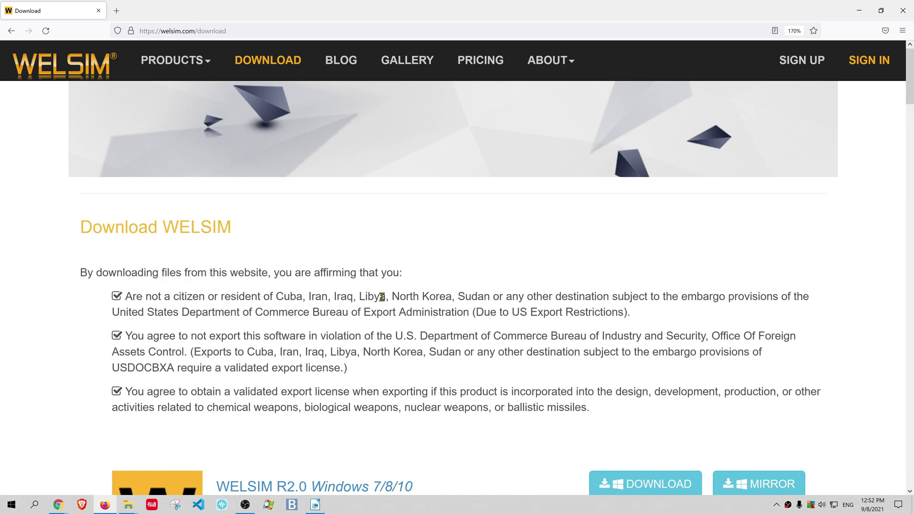
scroll(407, 277, down, 3)
scroll(410, 278, down, 5)
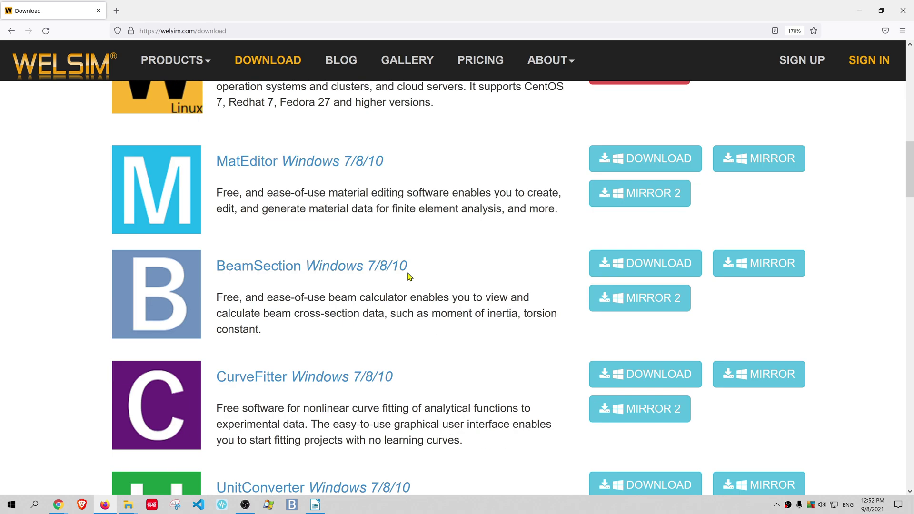
drag(282, 334, 209, 277)
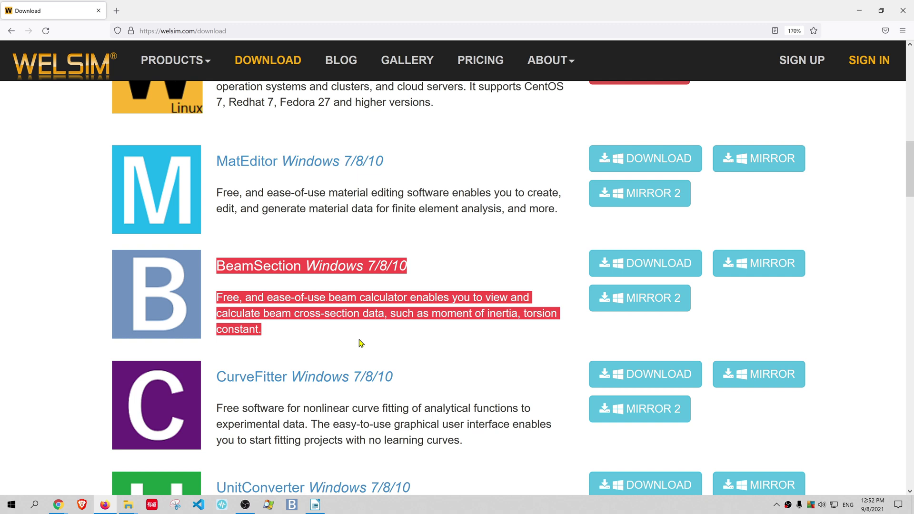
click(368, 342)
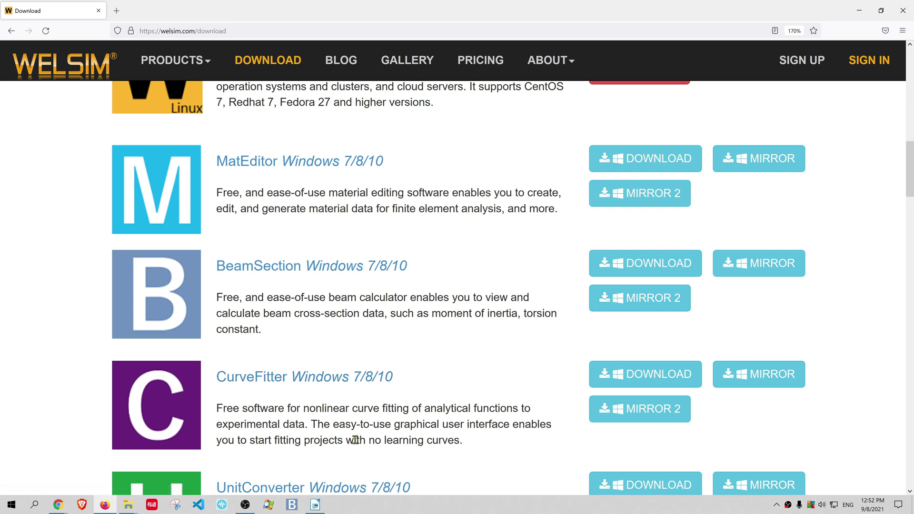
click(292, 505)
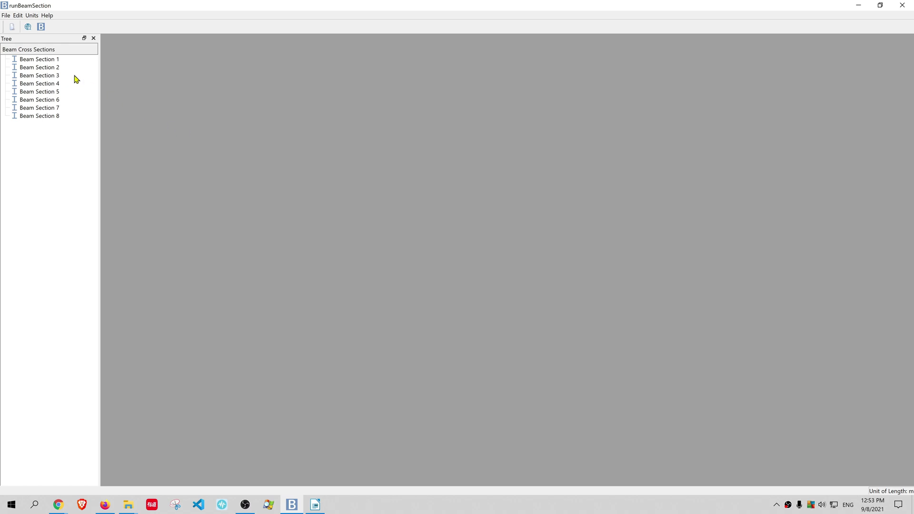
- Select Beam Section 3 among the eight cross-sections in the Tree panel
click(47, 76)
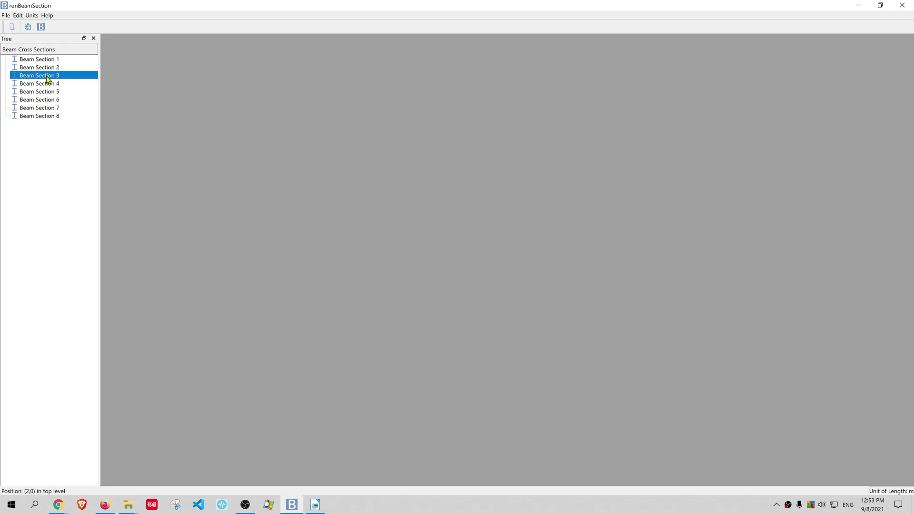
- Open Beam Section 3 for editing and preview the Hollow Rectangle and Rectangle types
right_click(63, 76)
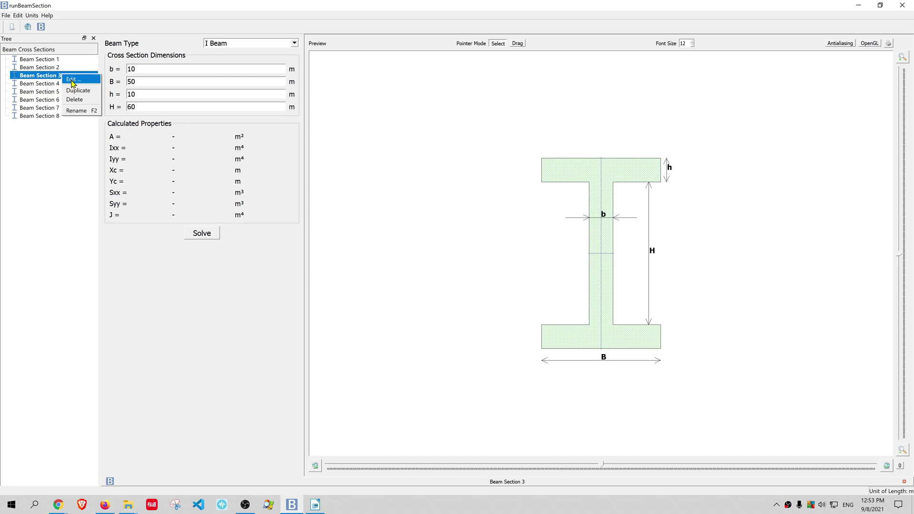
click(257, 361)
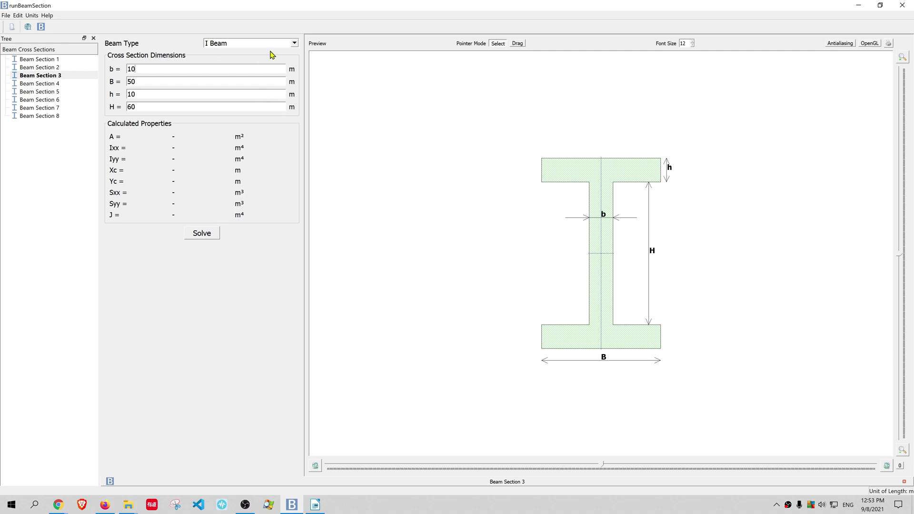
click(294, 45)
click(276, 61)
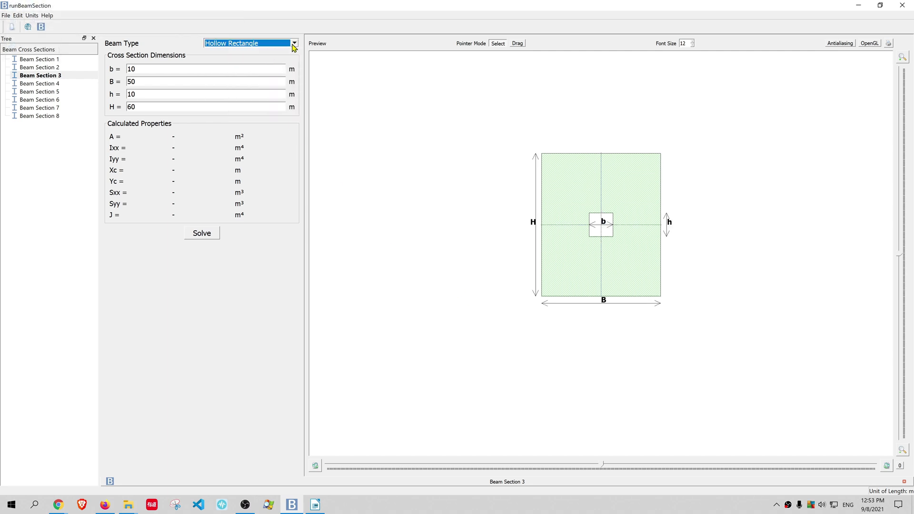
click(293, 45)
click(281, 69)
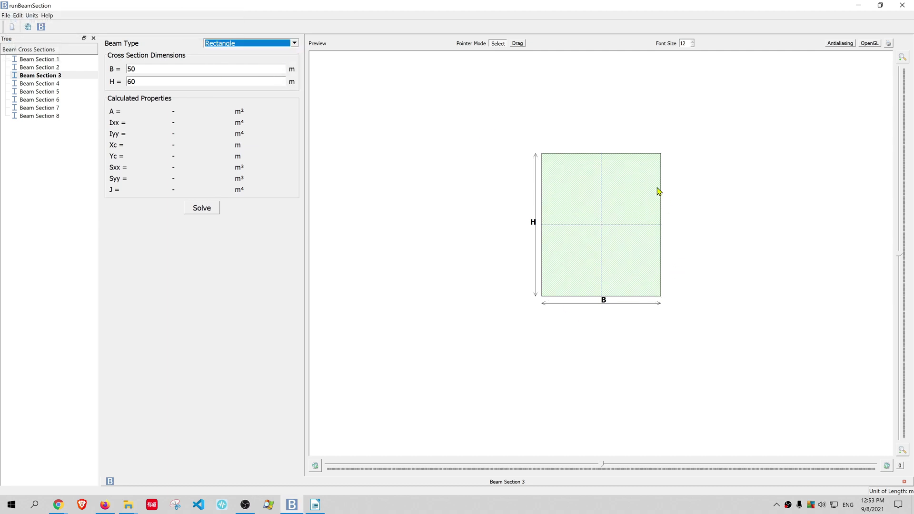
scroll(641, 265, up, 1)
scroll(642, 262, up, 1)
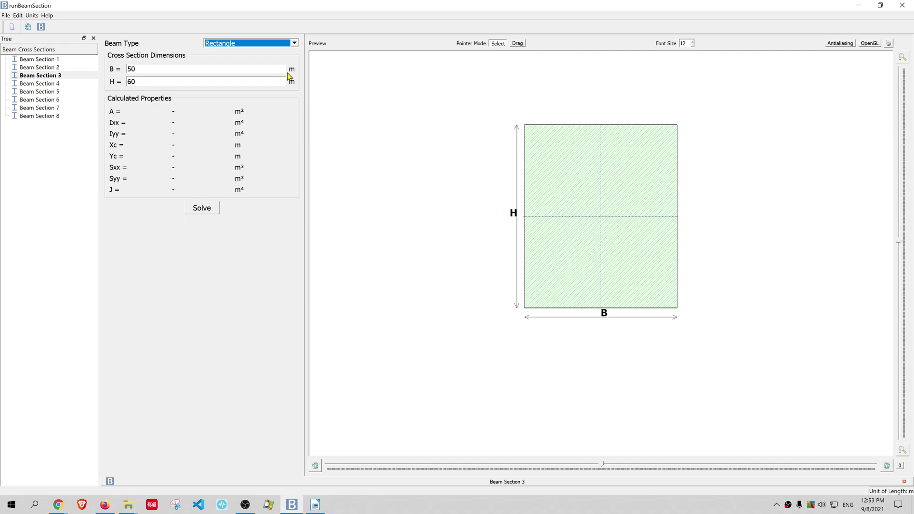
- Preview the C Beam, T Beam, Hollow Circle and Round Bar types, then return to I Beam
click(293, 43)
click(279, 77)
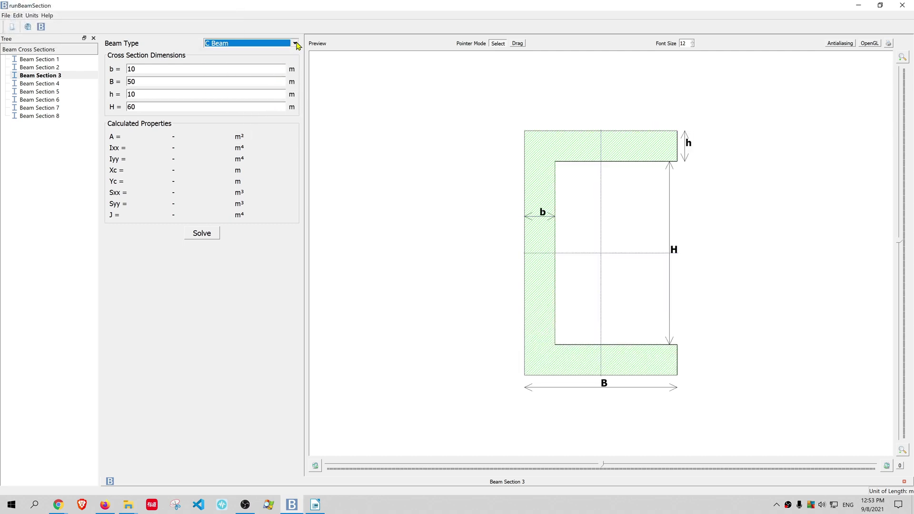
click(295, 43)
click(276, 86)
click(294, 43)
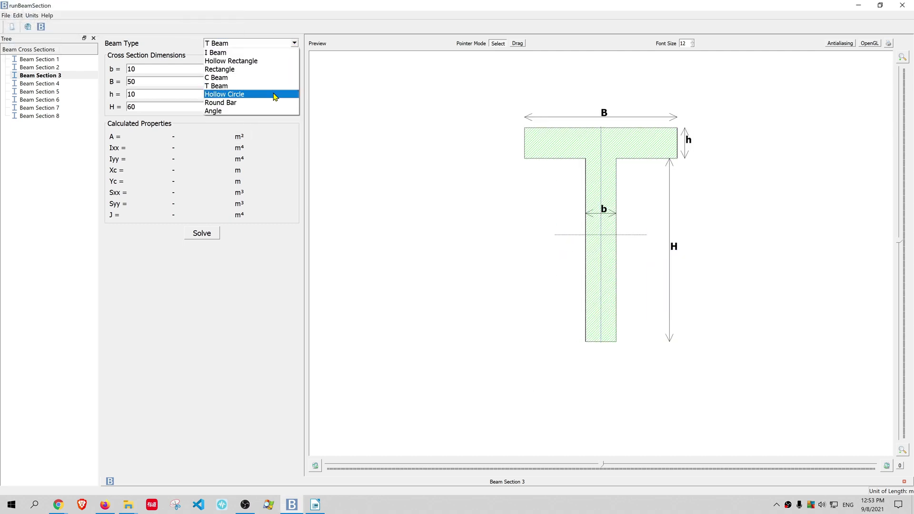
click(273, 94)
click(294, 44)
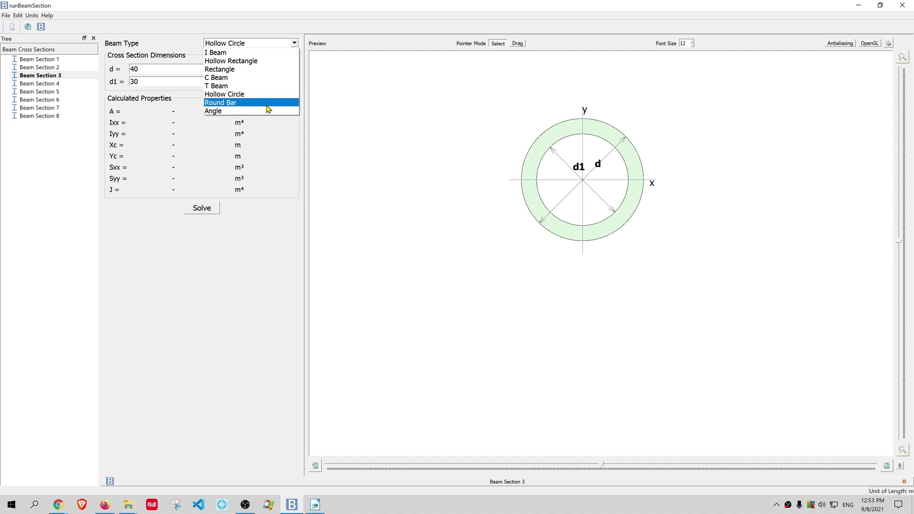
click(268, 108)
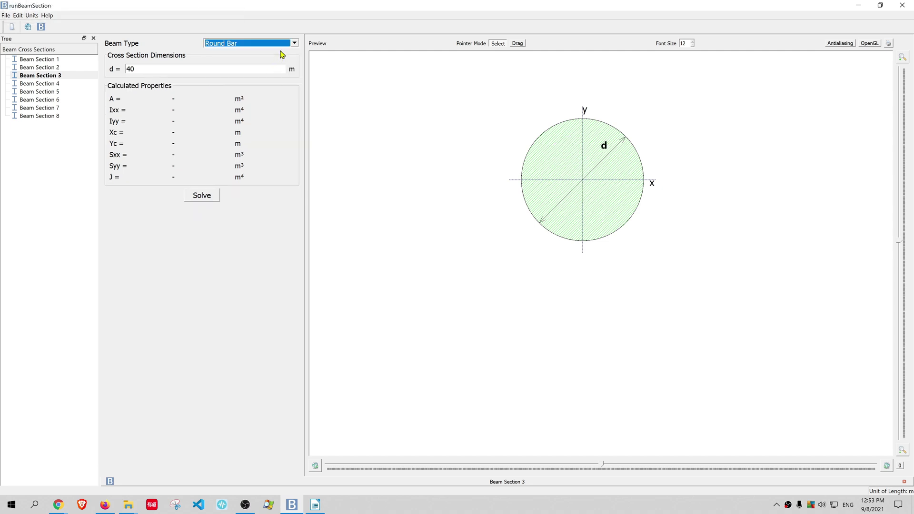
click(294, 43)
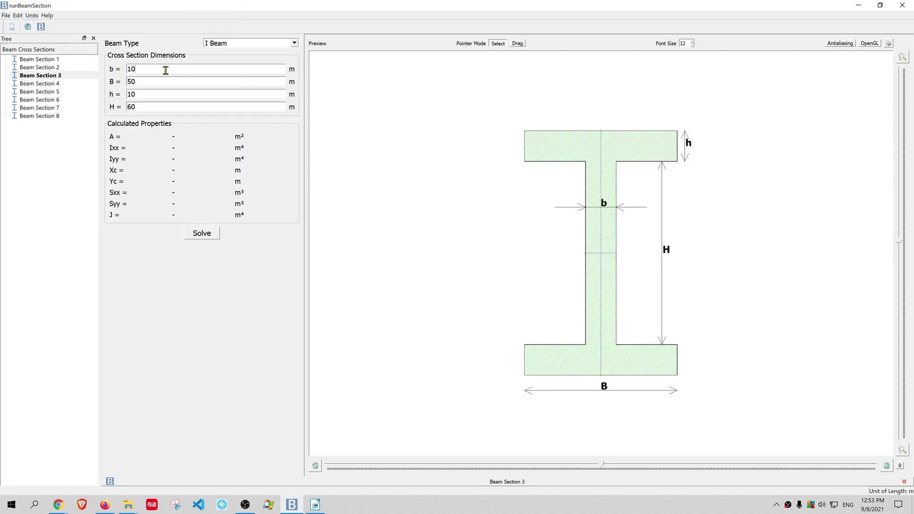
- Set the I-beam web thickness b to 15 and solve, giving area 1900 and Ixx 1.50333e+06
double_click(137, 69)
text(30)
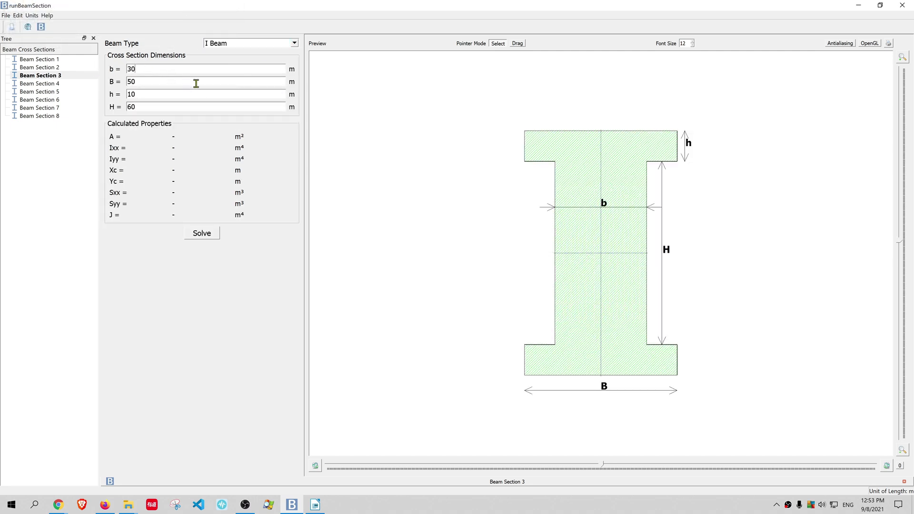
drag(140, 69, 99, 66)
text(15)
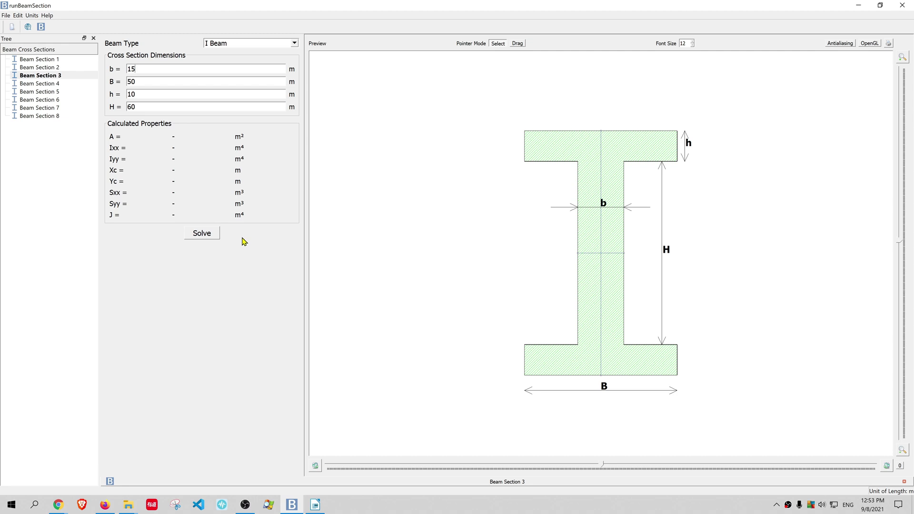
click(207, 236)
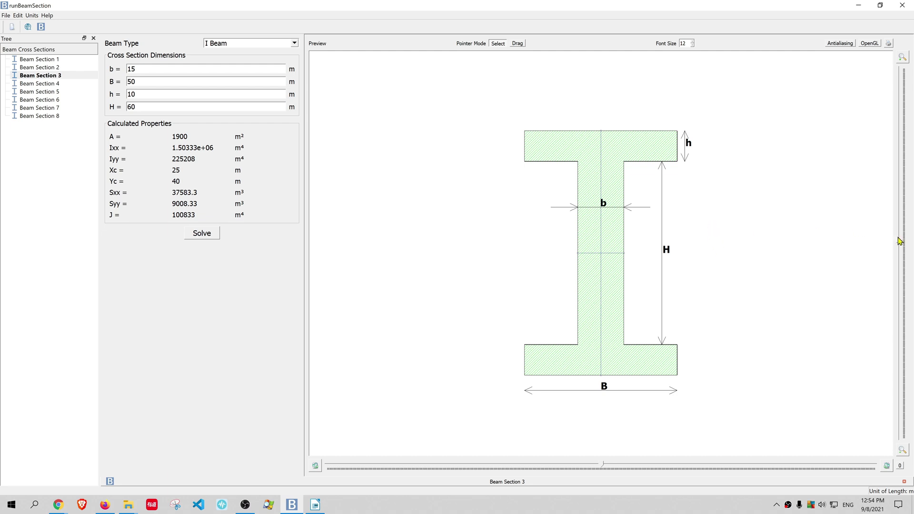
- Zoom and rotate the I-beam preview about 20°, and turn on antialiasing
mouse_move(898, 241)
mouse_down()
mouse_move(897, 205)
mouse_move(900, 234)
mouse_up()
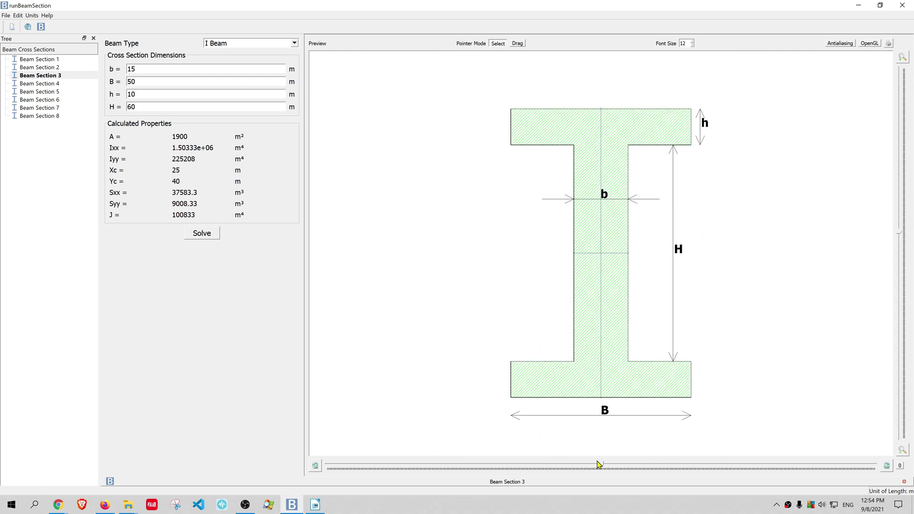
mouse_move(599, 465)
mouse_down()
mouse_move(567, 468)
mouse_move(614, 467)
mouse_up()
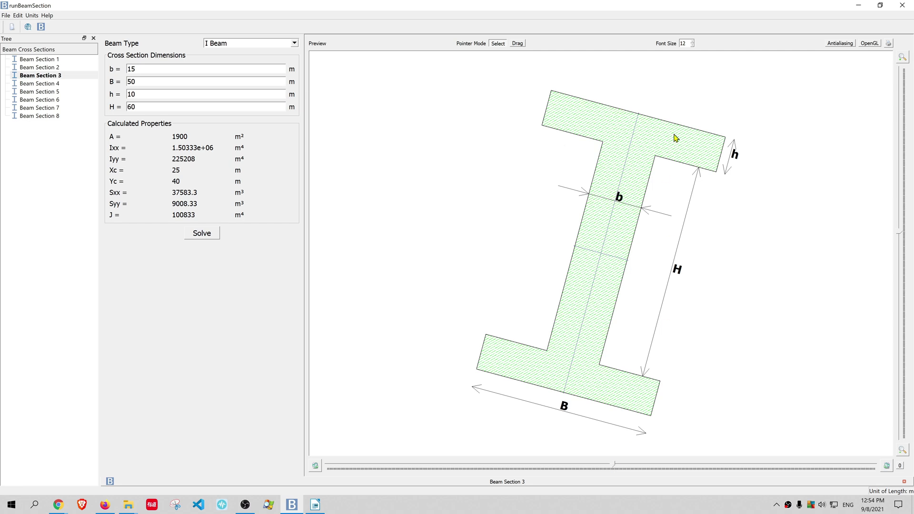
click(840, 43)
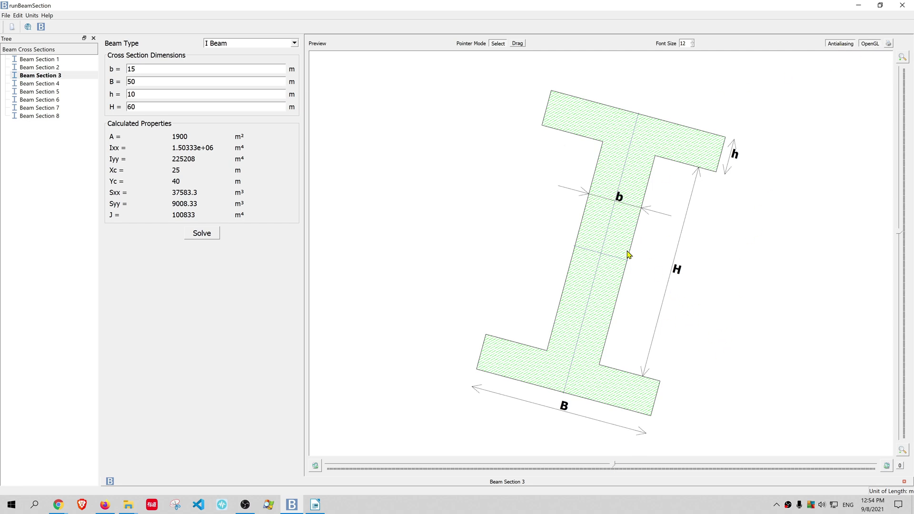
scroll(627, 255, up, 2)
scroll(638, 265, down, 3)
scroll(633, 261, up, 1)
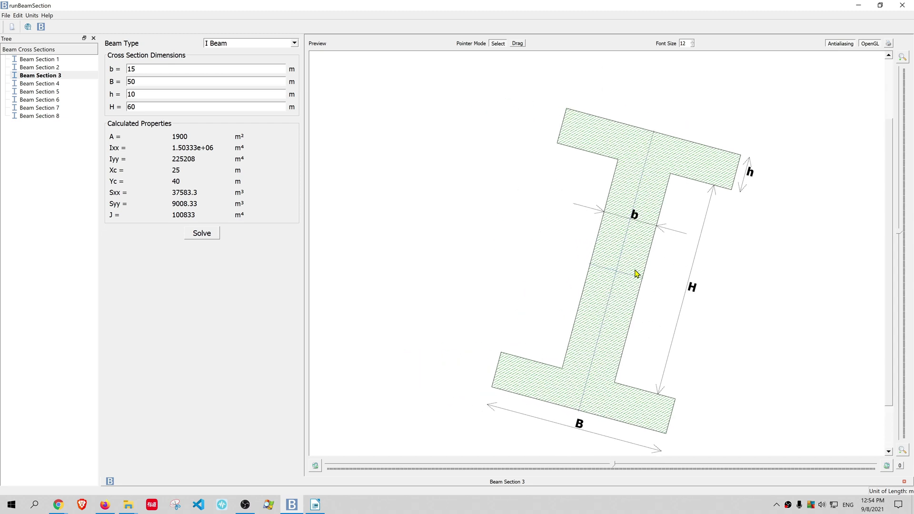
- Set the dimension label font size to 13 and reset the preview to upright
click(692, 41)
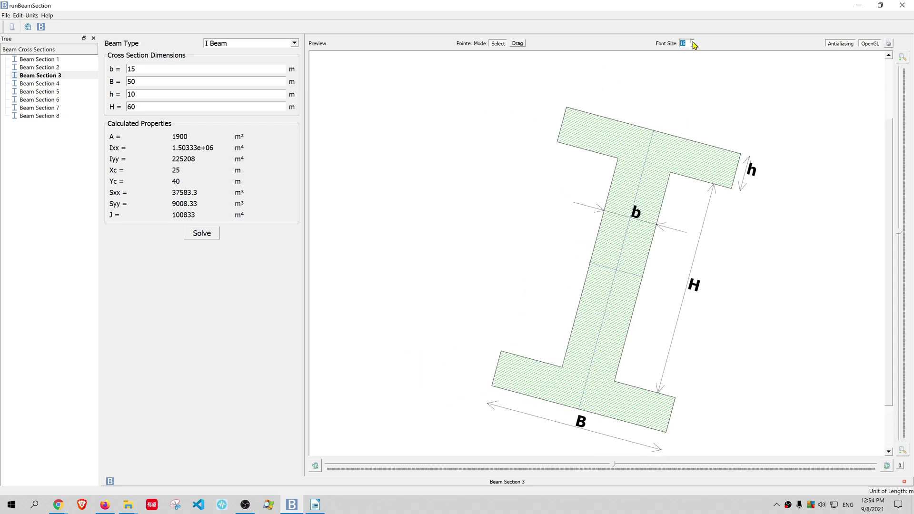
click(692, 41)
click(692, 46)
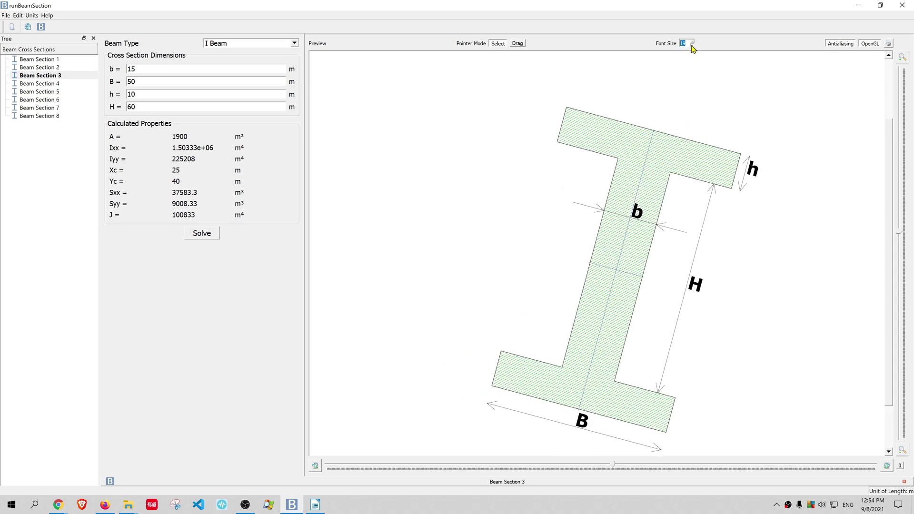
click(692, 46)
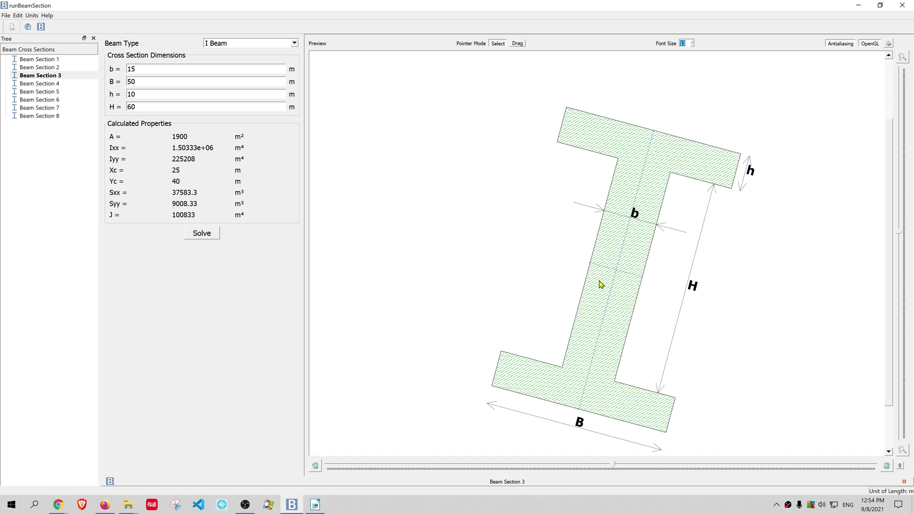
click(902, 466)
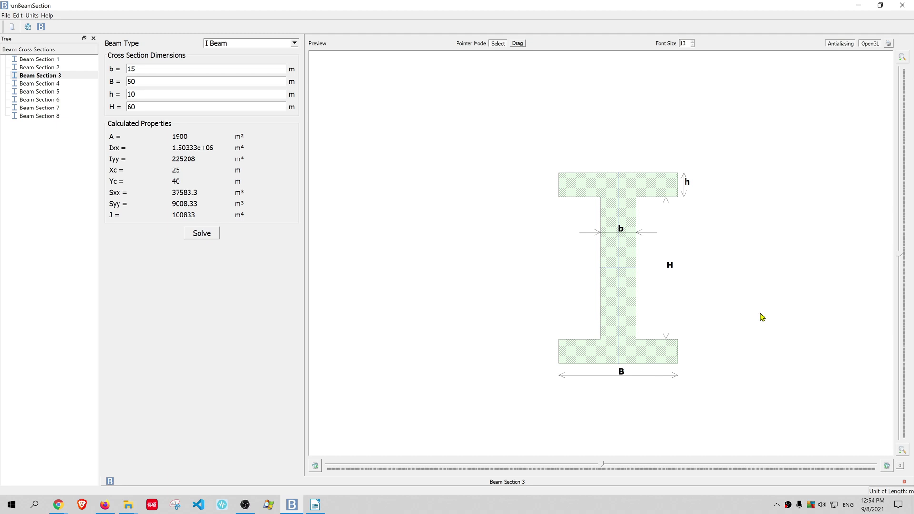